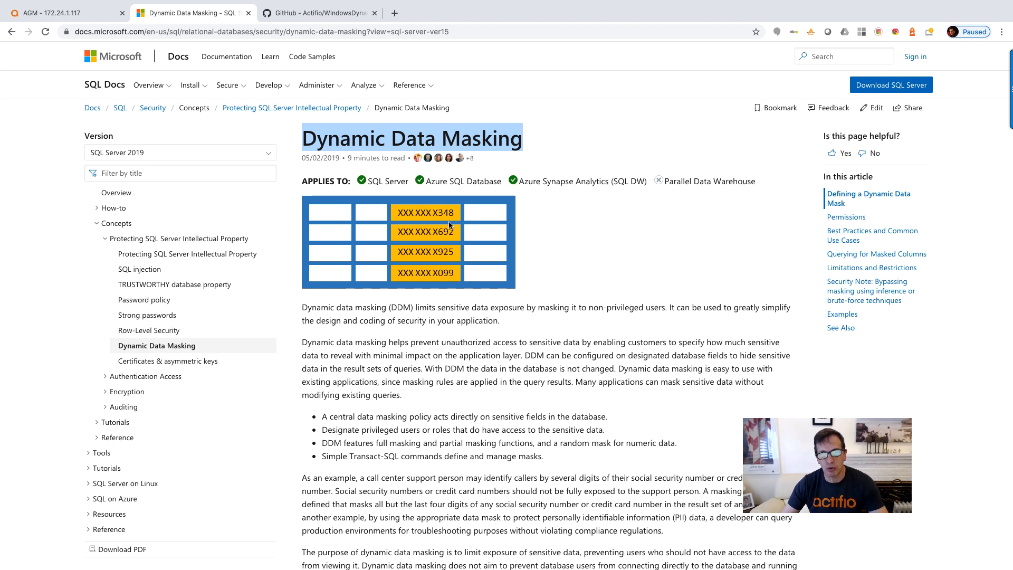
Step: Review the Defining a Dynamic Data Mask section of the Microsoft article and the Actifio WindowsDynamicMasking repository on GitHub
scroll(450, 225, "down", 1)
scroll(450, 225, "down", 8)
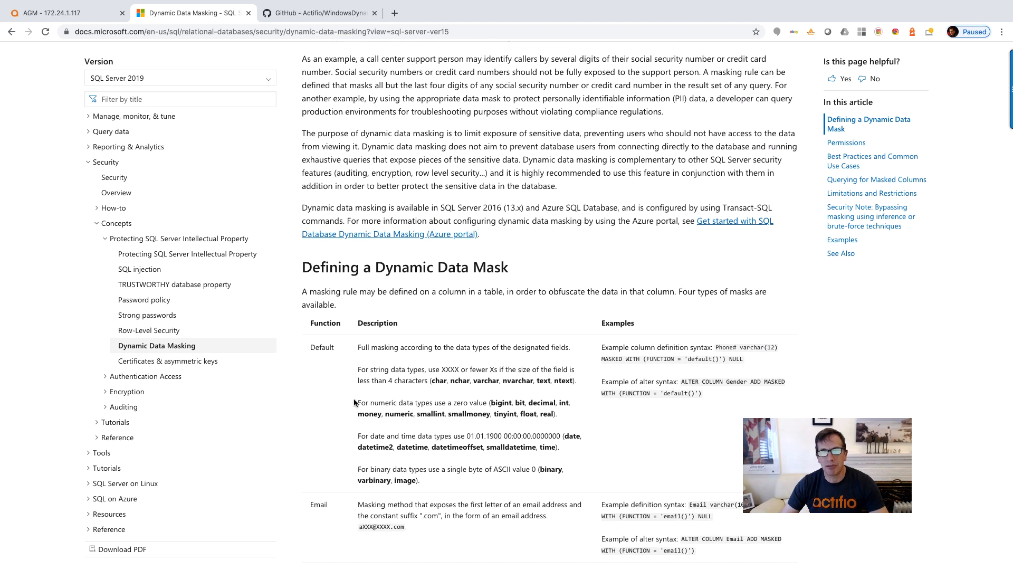
scroll(354, 403, "down", 4)
scroll(354, 402, "down", 2)
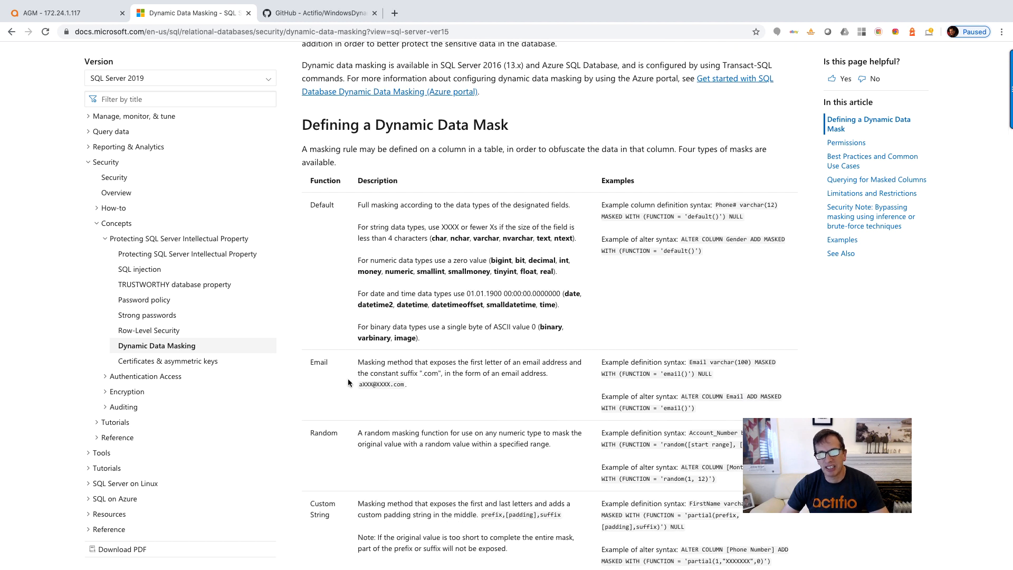
scroll(354, 450, "down", 1)
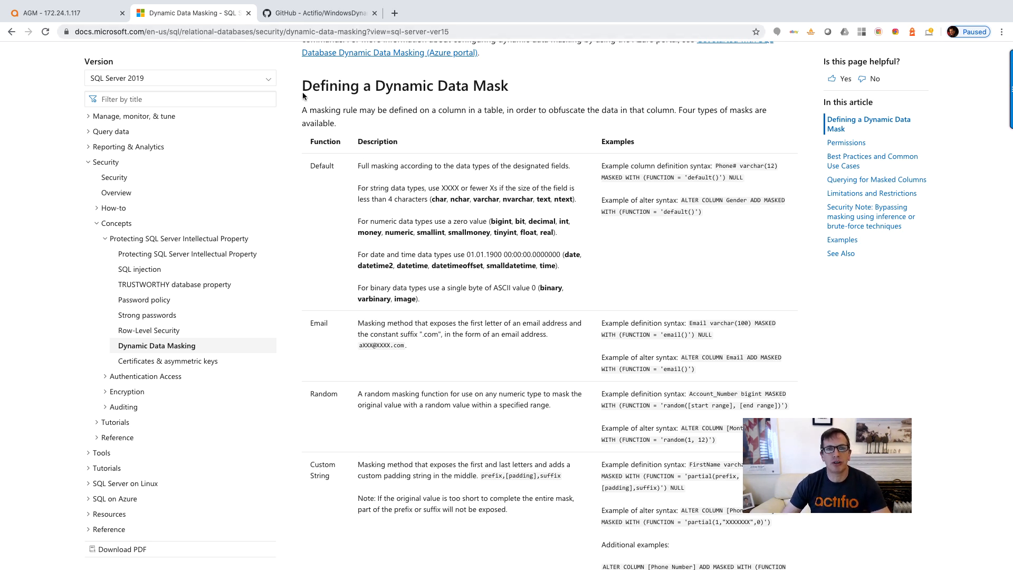
left_click(308, 13)
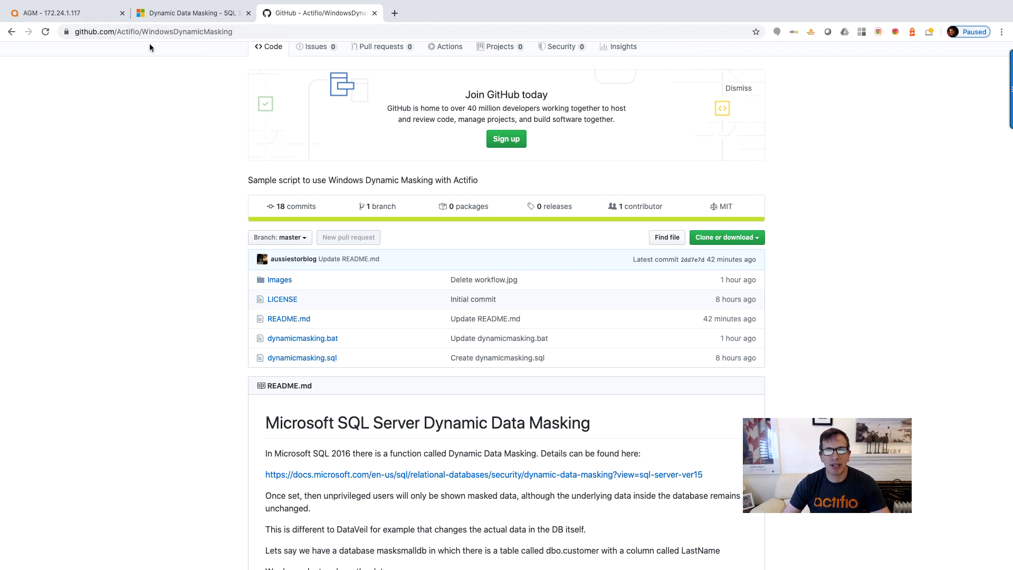
scroll(208, 180, "down", 3)
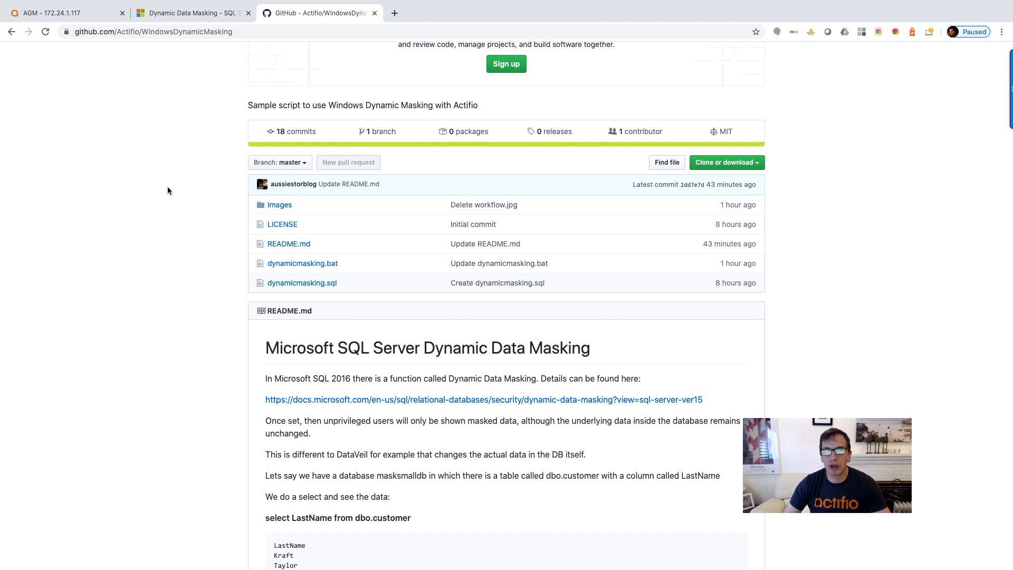
Step: Switch to AGM, open the dynamicMask workflow for editing and show only its selected host
key("super+1")
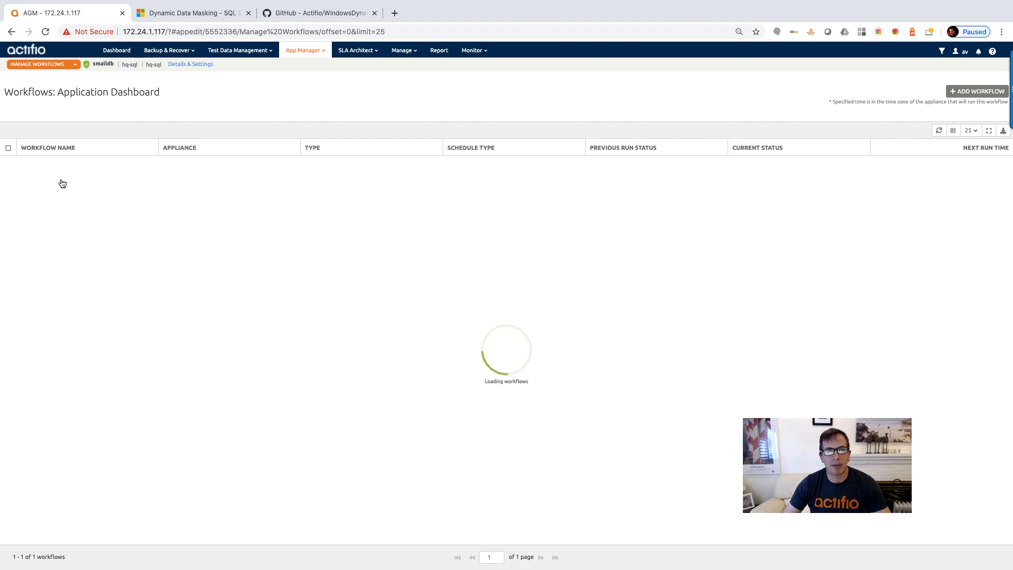
left_click(101, 171)
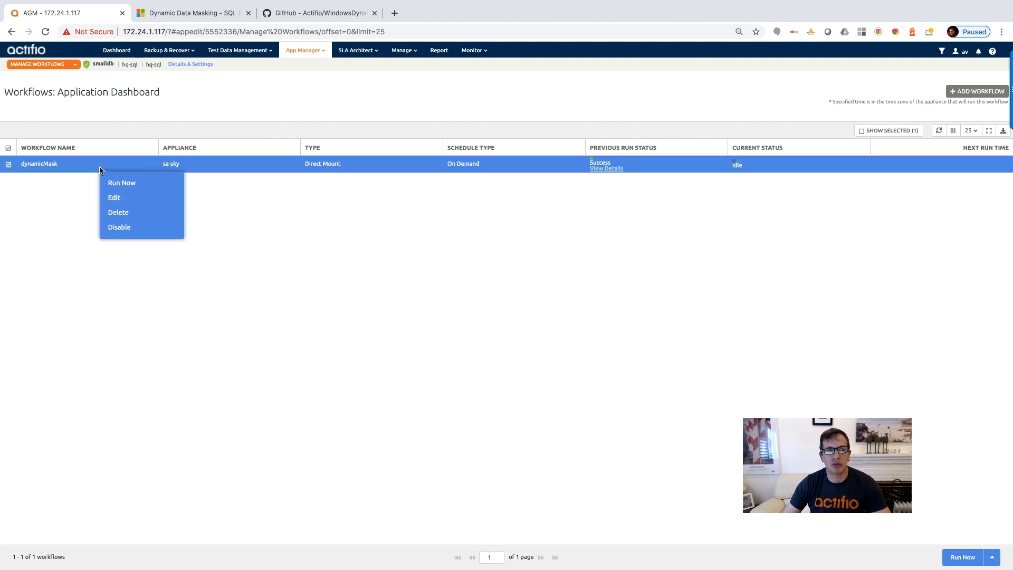
left_click(131, 196)
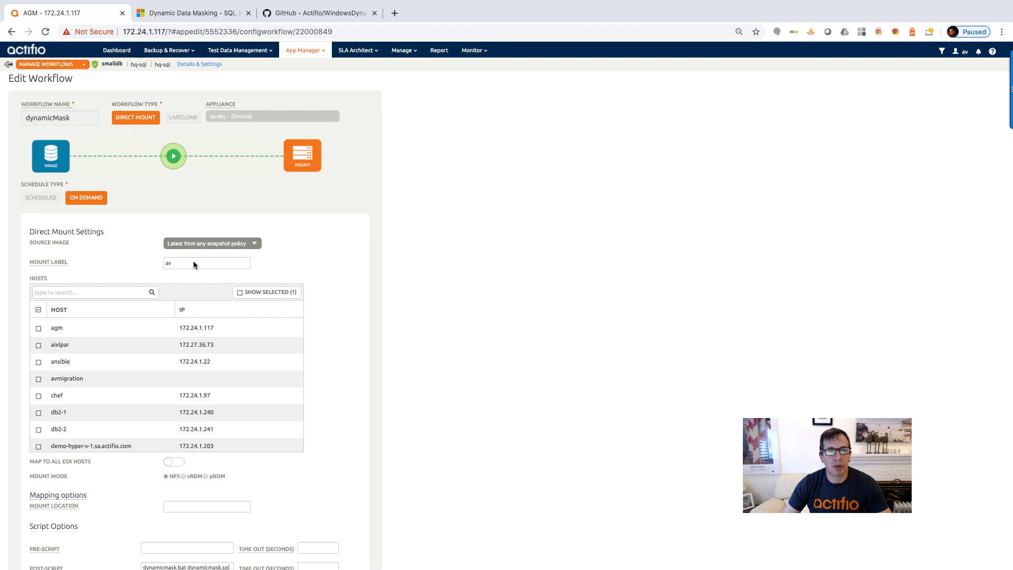
left_click(257, 294)
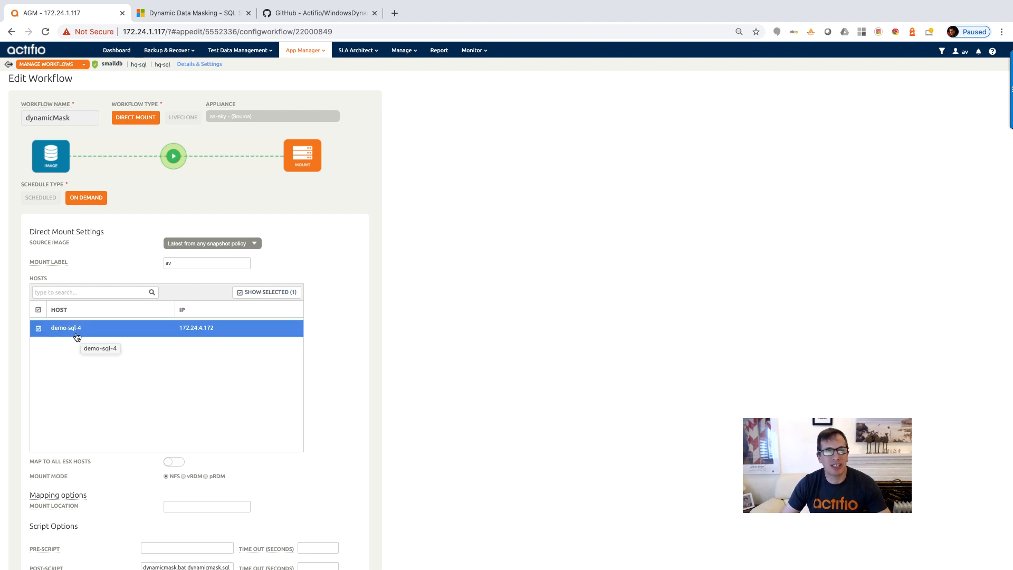
Step: Examine the workflow's post-script entry, including the batch file and SQL file names, and its SQL Server database name
scroll(128, 349, "down", 5)
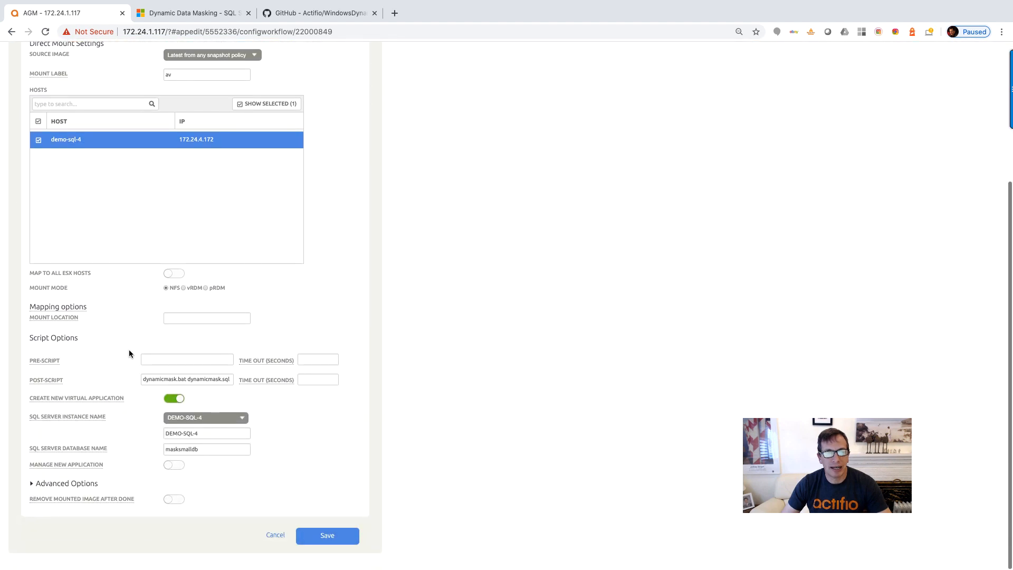
double_click(143, 380)
left_click_drag(144, 380, 181, 384)
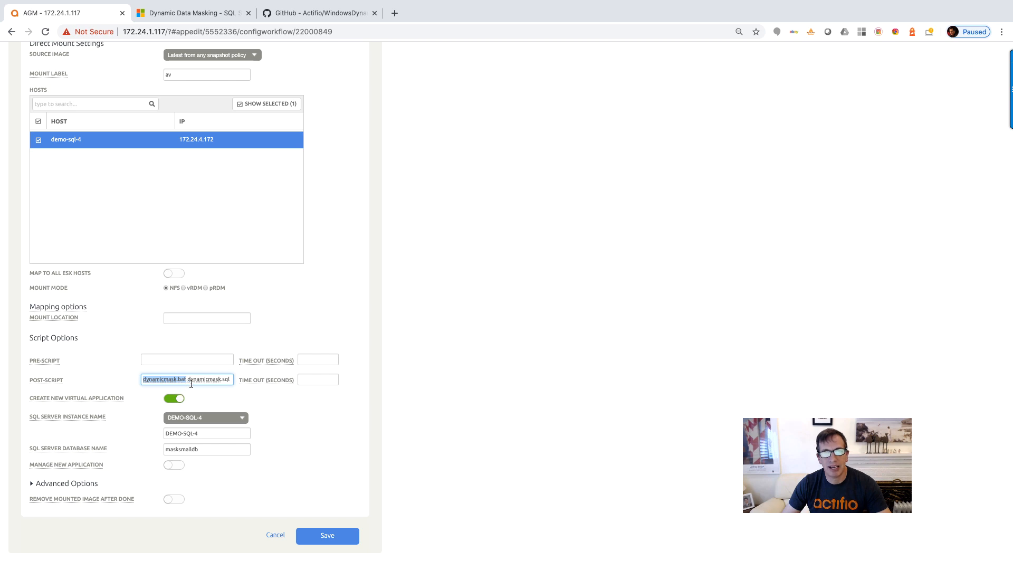
left_click(187, 380)
left_click_drag(187, 379, 233, 382)
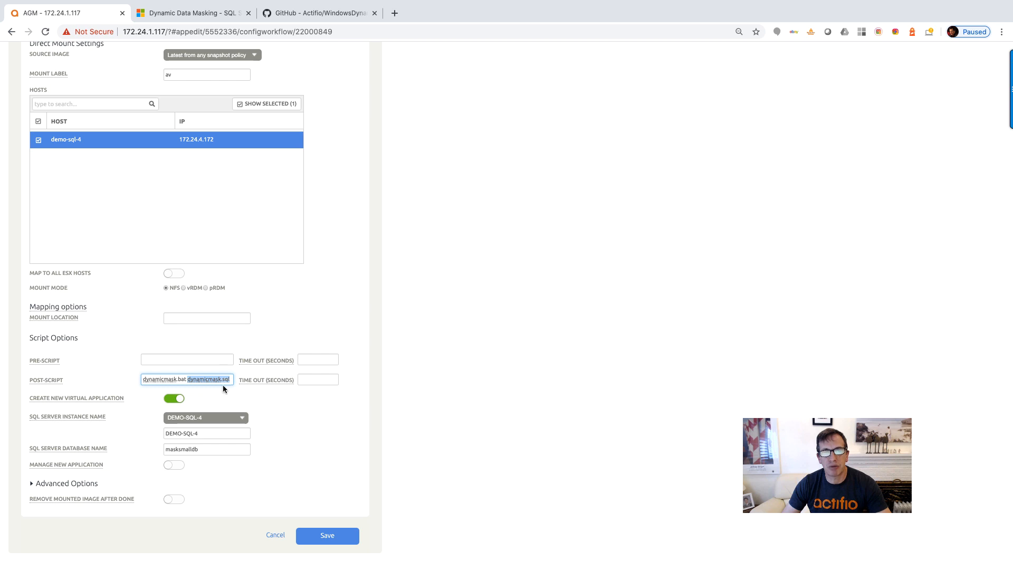
left_click(224, 384)
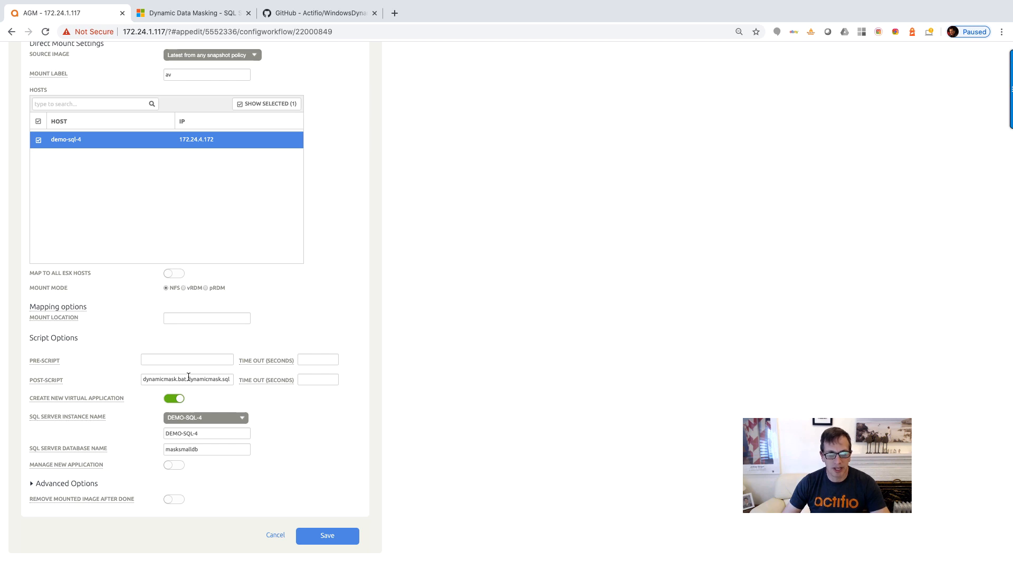
left_click_drag(189, 378, 236, 381)
left_click(247, 386)
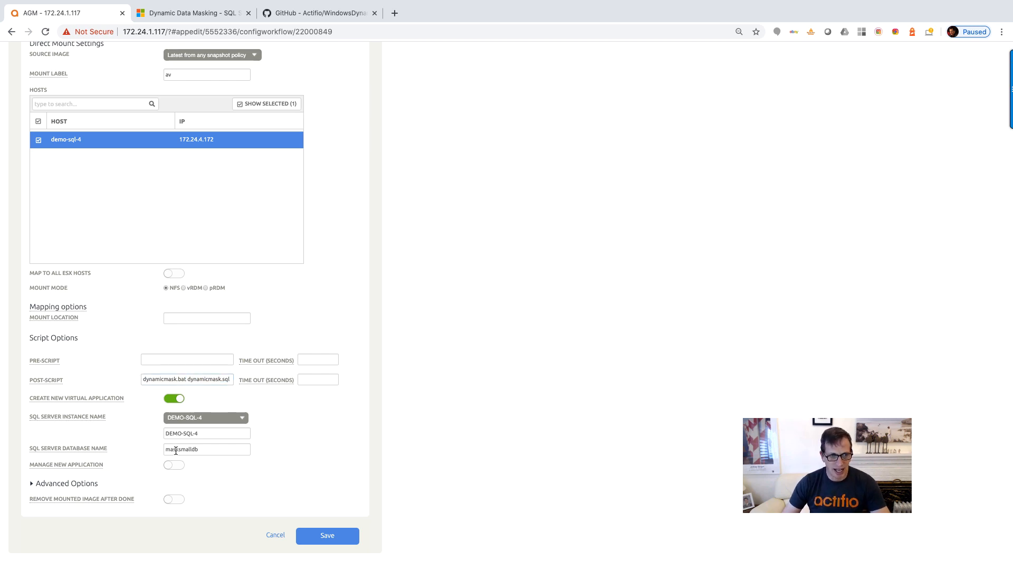
left_click_drag(204, 449, 162, 448)
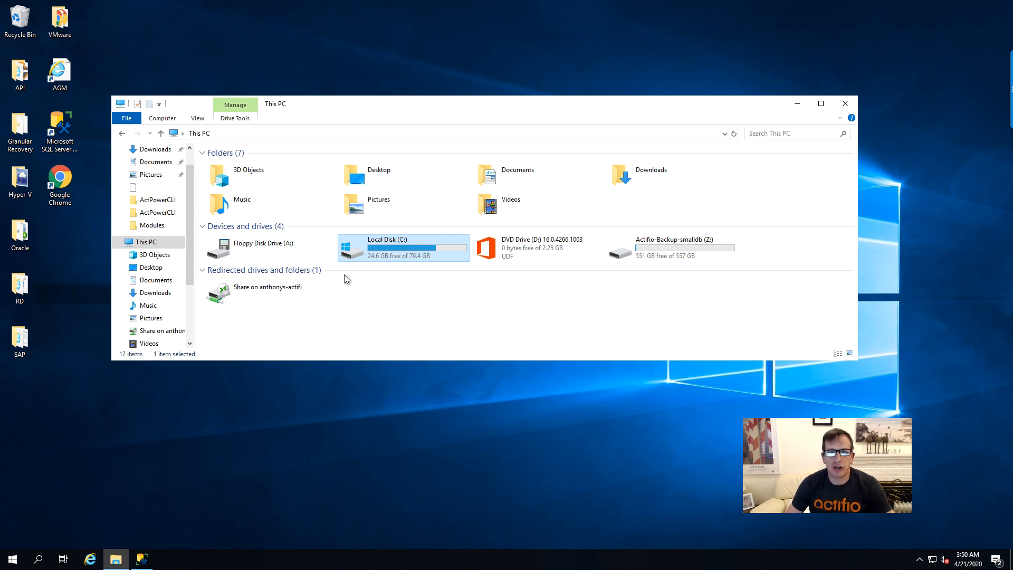
Step: Switch to File Explorer on the Windows server and browse to C:\Program Files\Actifio\scripts
double_click(358, 250)
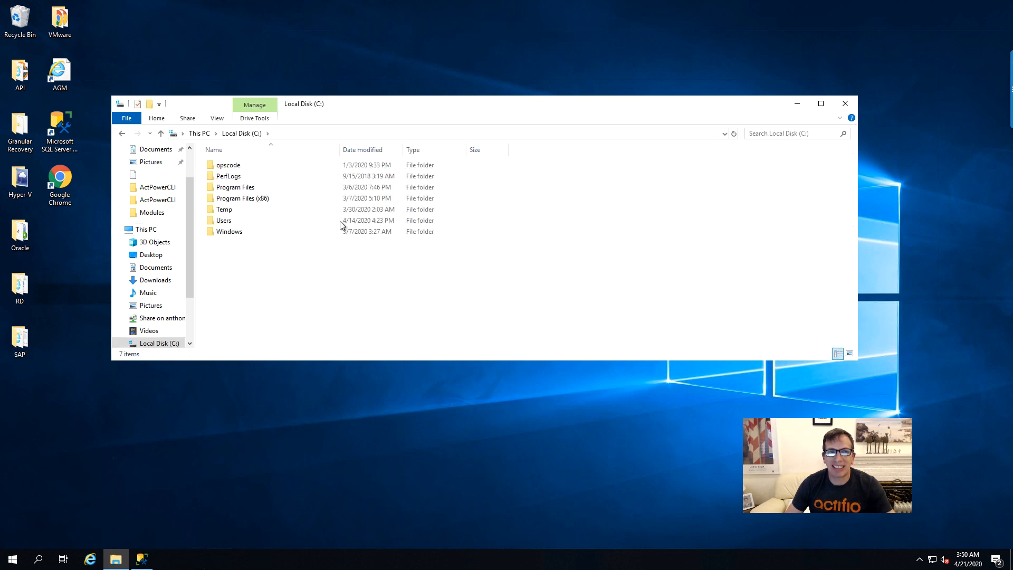
left_click(229, 191)
double_click(228, 191)
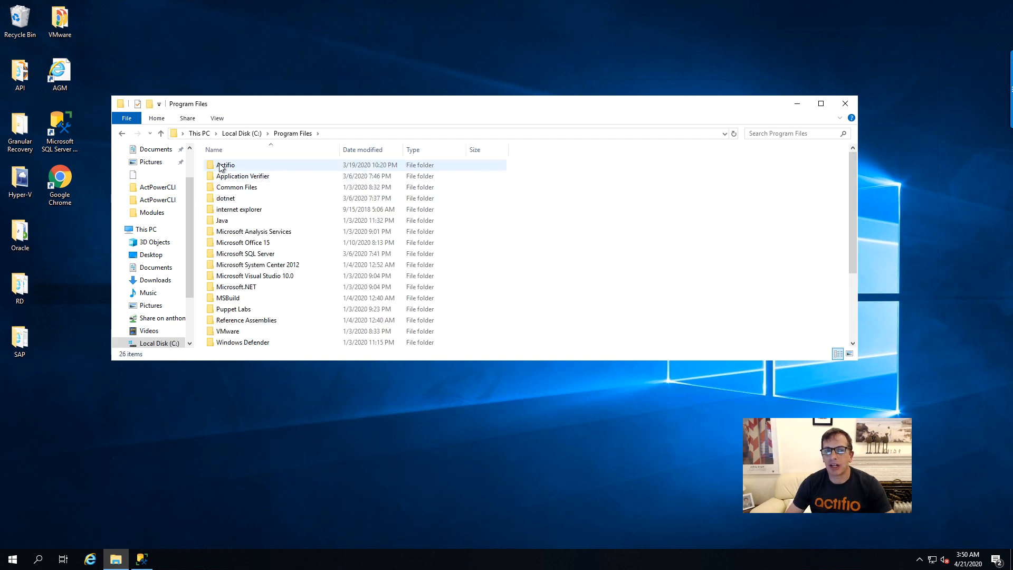
double_click(220, 165)
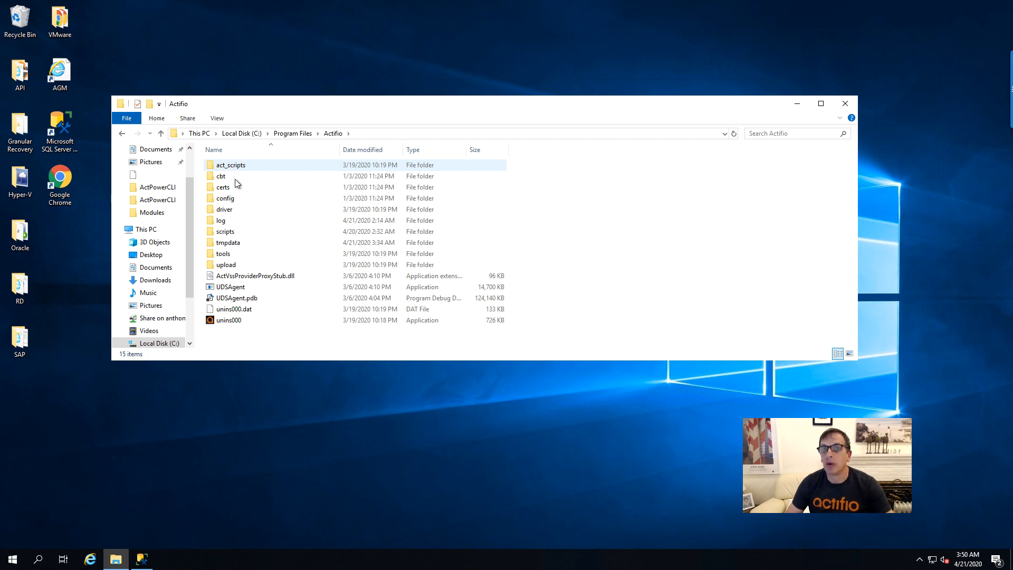
double_click(232, 231)
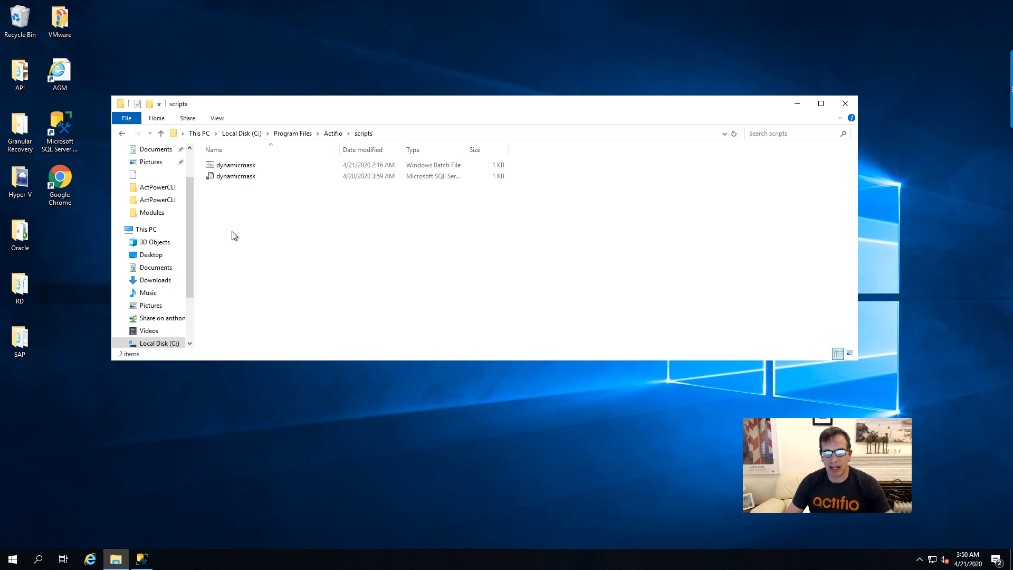
Step: Open the dynamicmask SQL script in Notepad++ for viewing
left_click(241, 178)
right_click(241, 177)
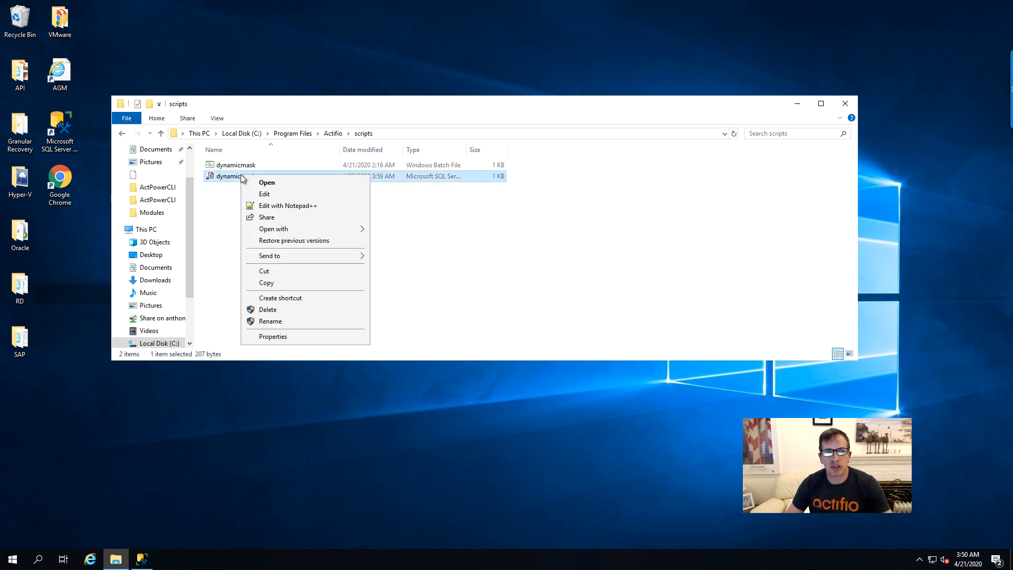
left_click(293, 206)
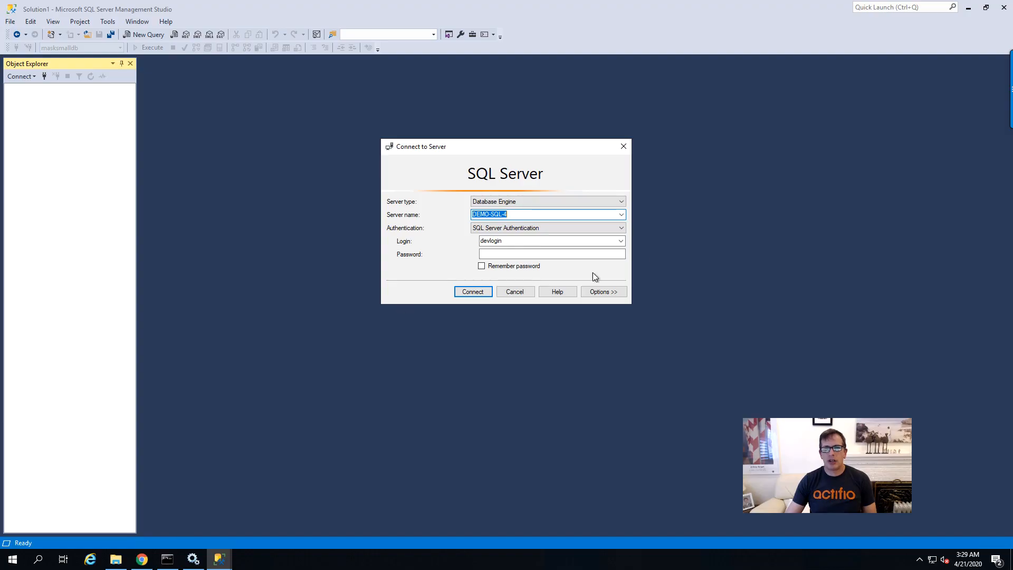
Step: In SQL Server Management Studio, connect to the DEMO-SQL-4 database engine with Windows Authentication
left_click(621, 227)
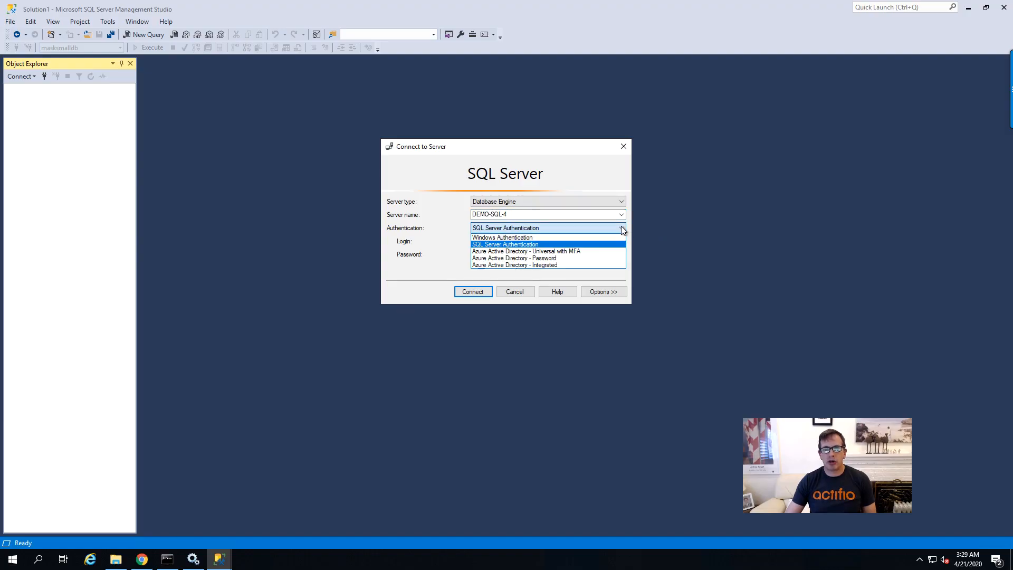
left_click(517, 238)
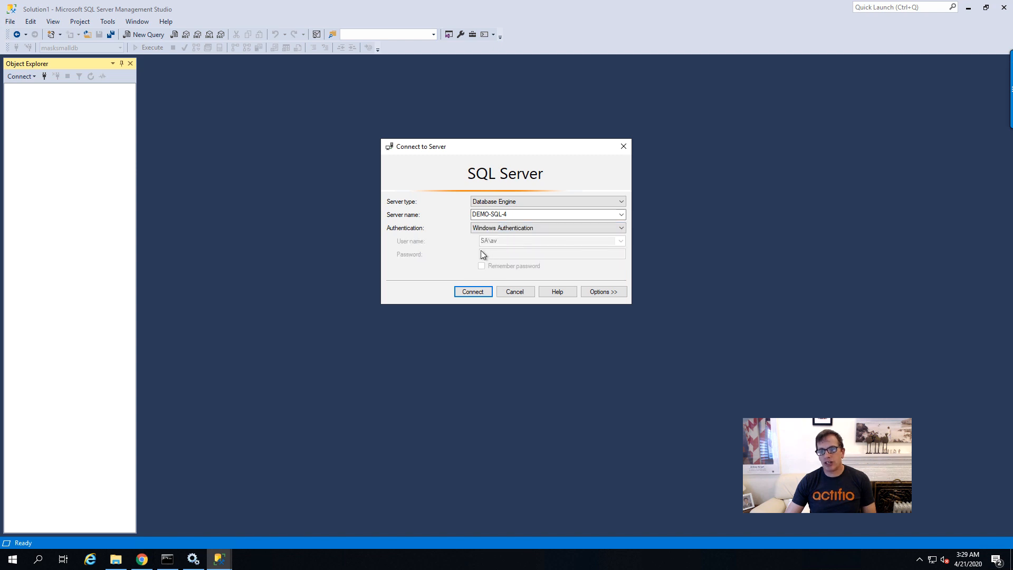
left_click(472, 291)
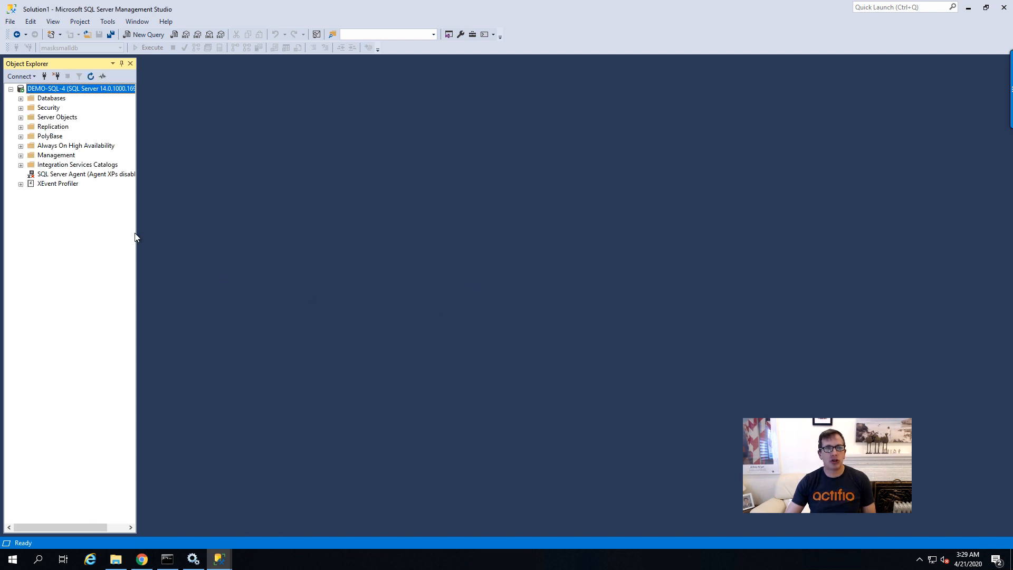
Step: Inspect the user mapping and server roles of the devlogin login, and close its properties without changes
left_click(20, 108)
left_click(30, 118)
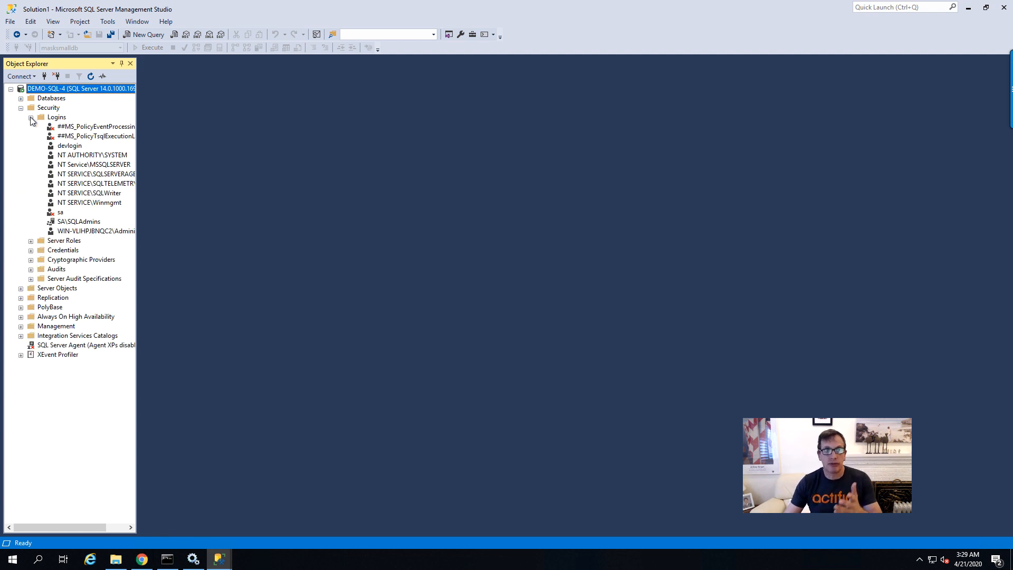
left_click(65, 146)
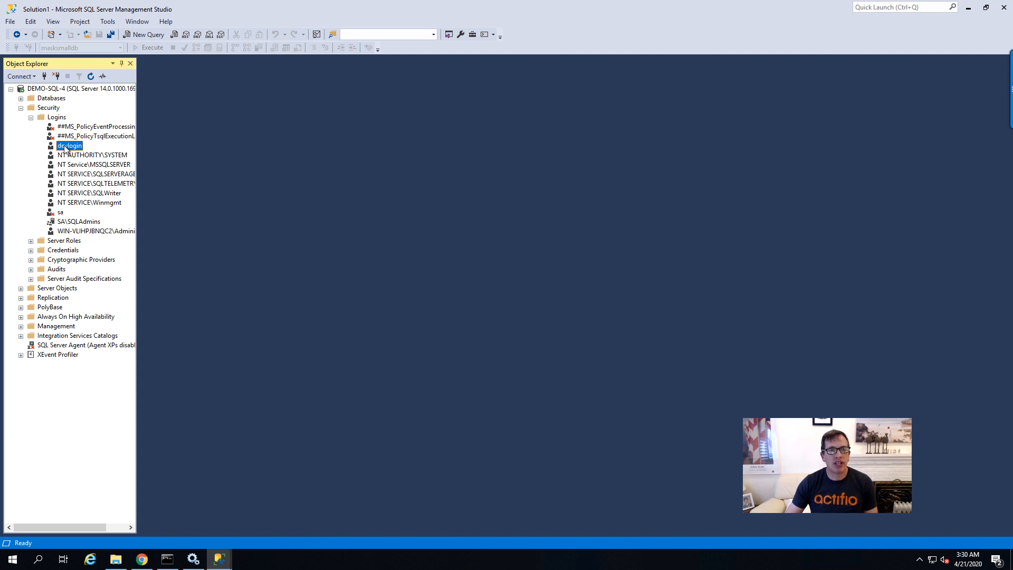
right_click(65, 146)
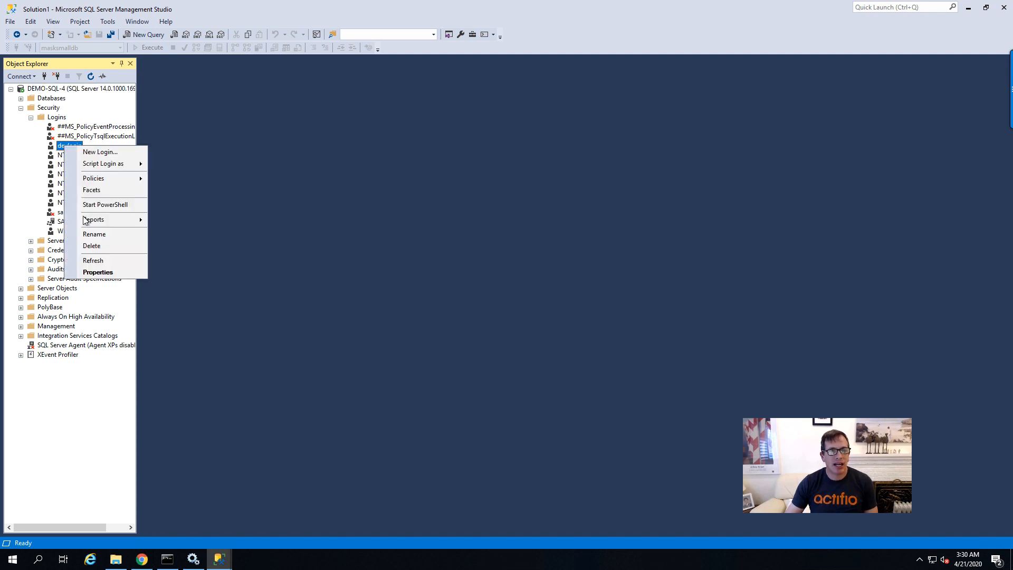
left_click(96, 273)
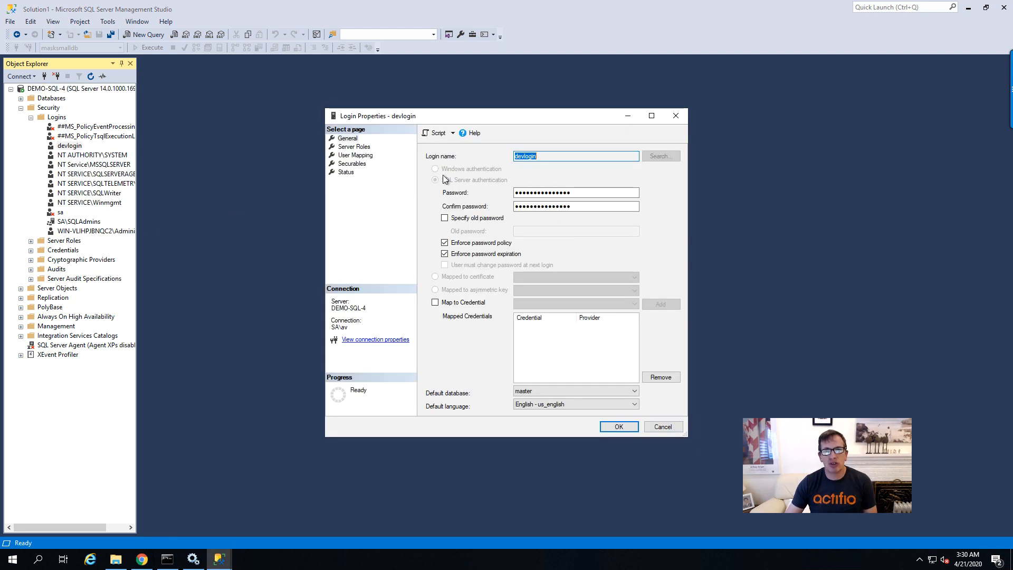
left_click(364, 155)
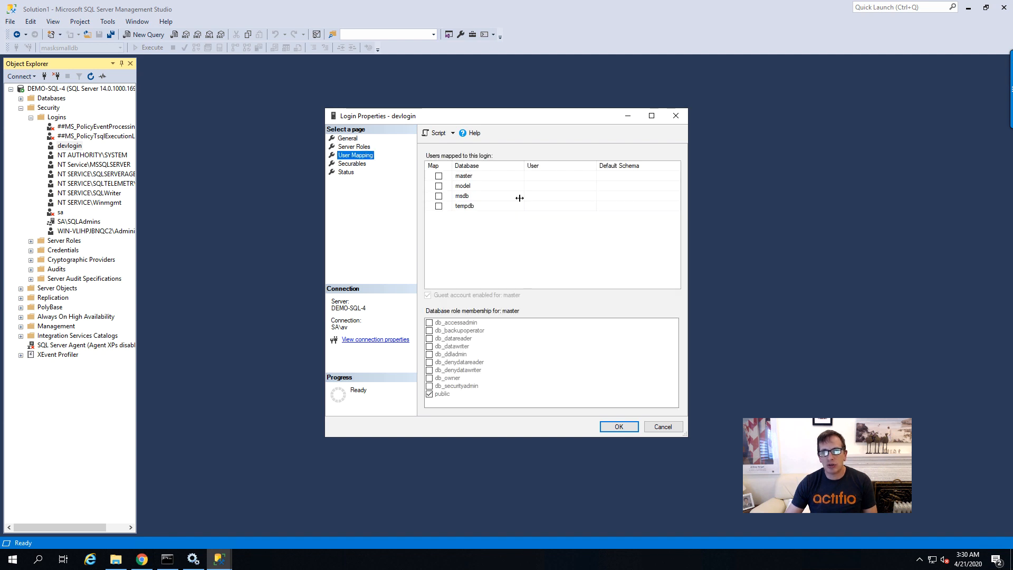
left_click(369, 149)
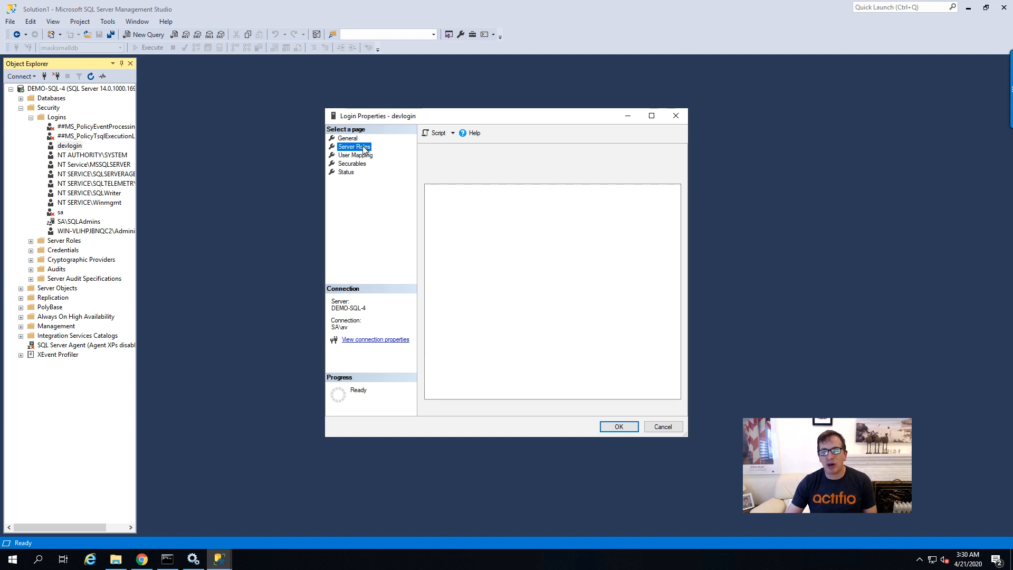
left_click(661, 426)
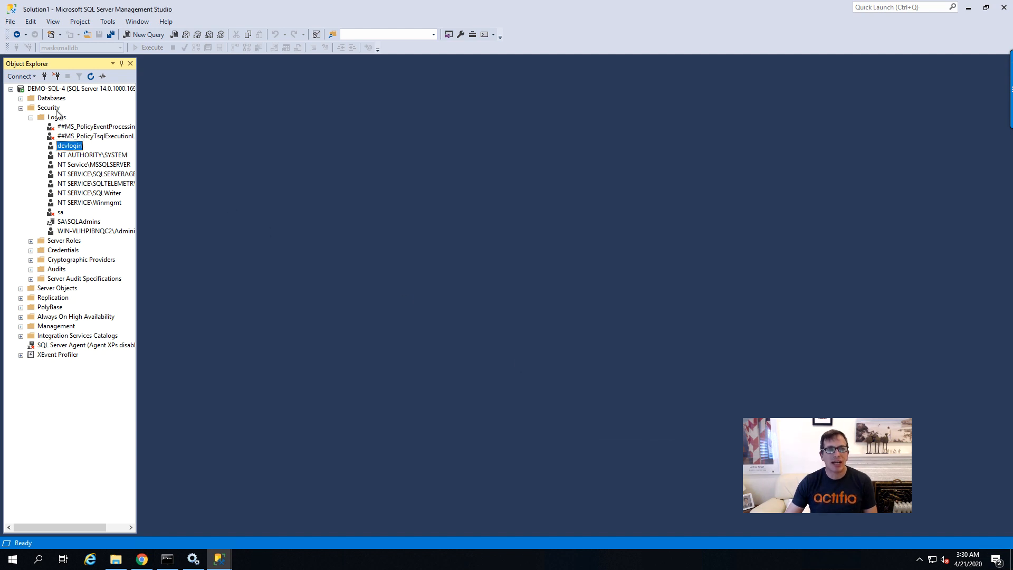
Step: Collapse the Security folder and expand the server's Databases folder to check which databases exist
left_click(21, 108)
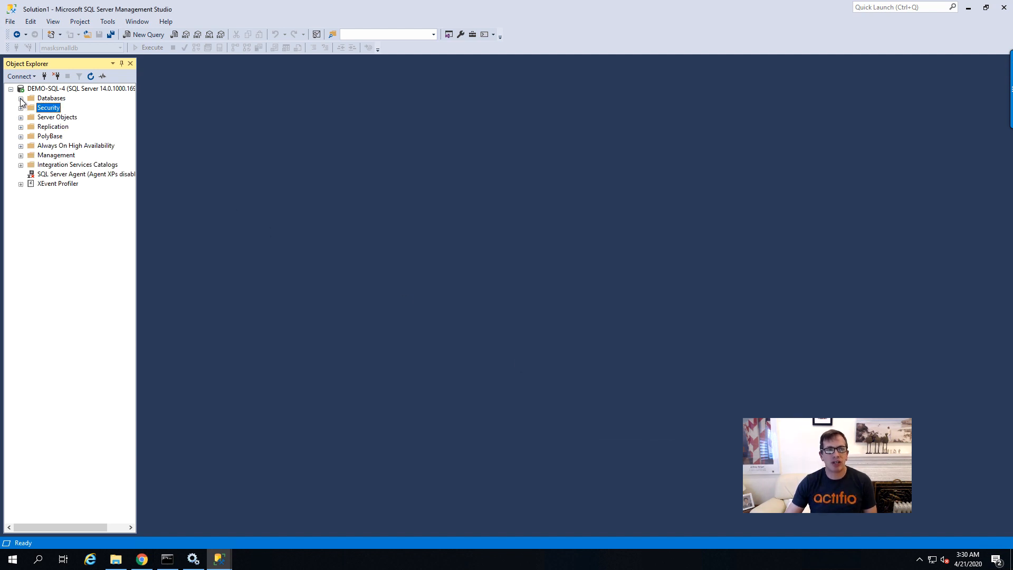
left_click(21, 99)
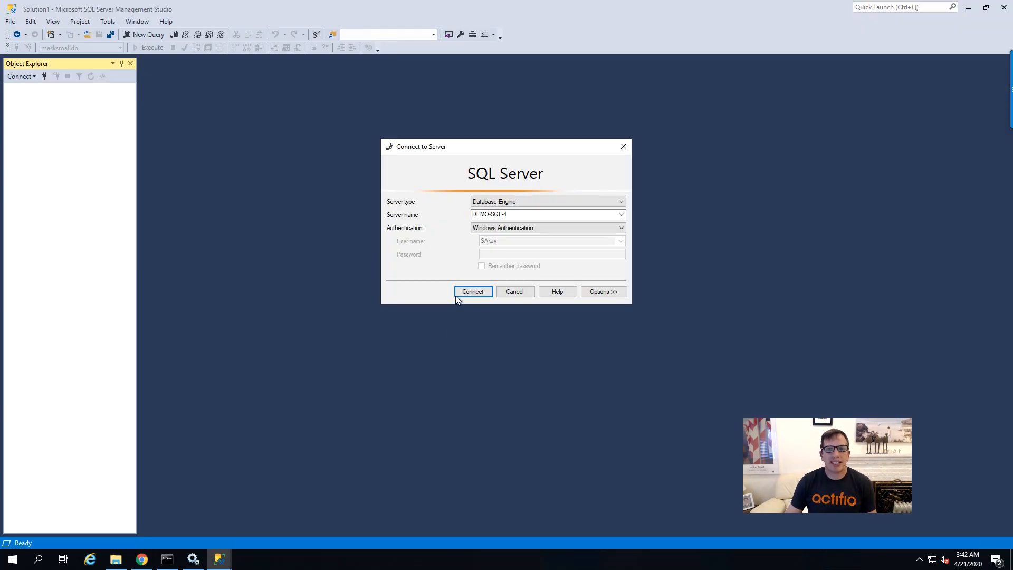
Step: Reconnect to DEMO-SQL-4 with Windows Authentication and expand its Databases folder
left_click(482, 291)
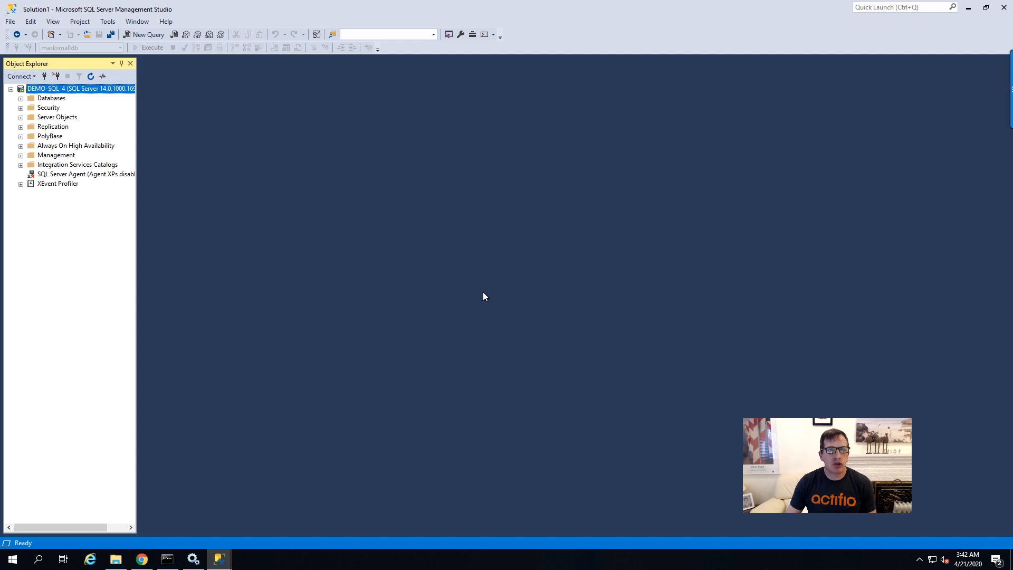
left_click(21, 98)
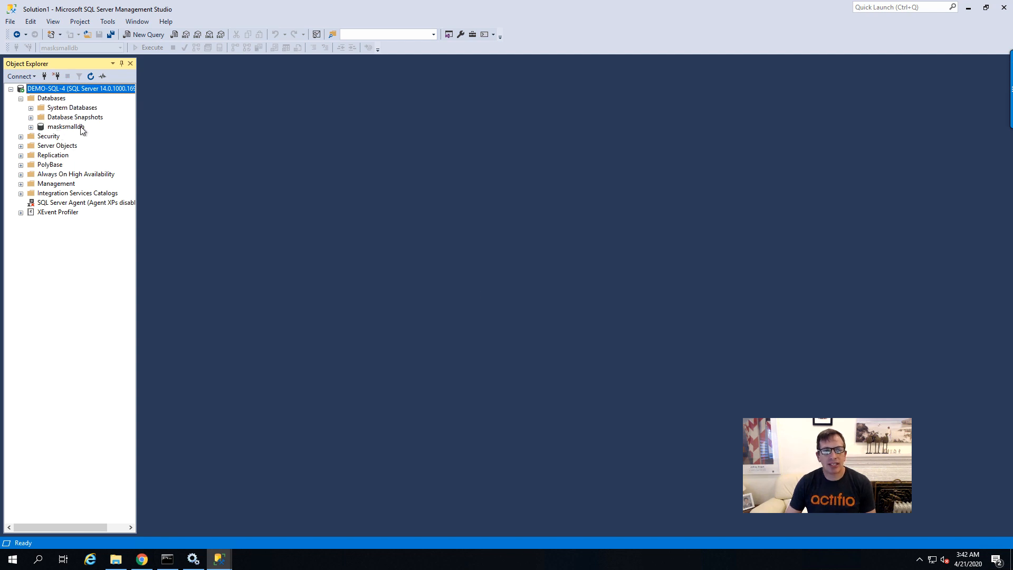
Step: Query the top 1000 rows of the dbo.Customer table in the masksmalldb database
left_click(31, 127)
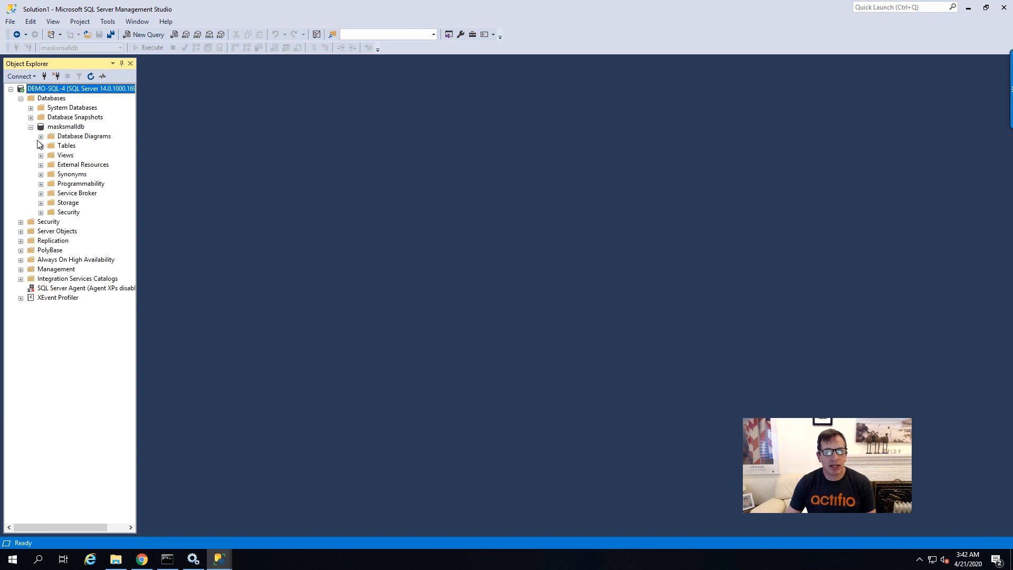
left_click(40, 146)
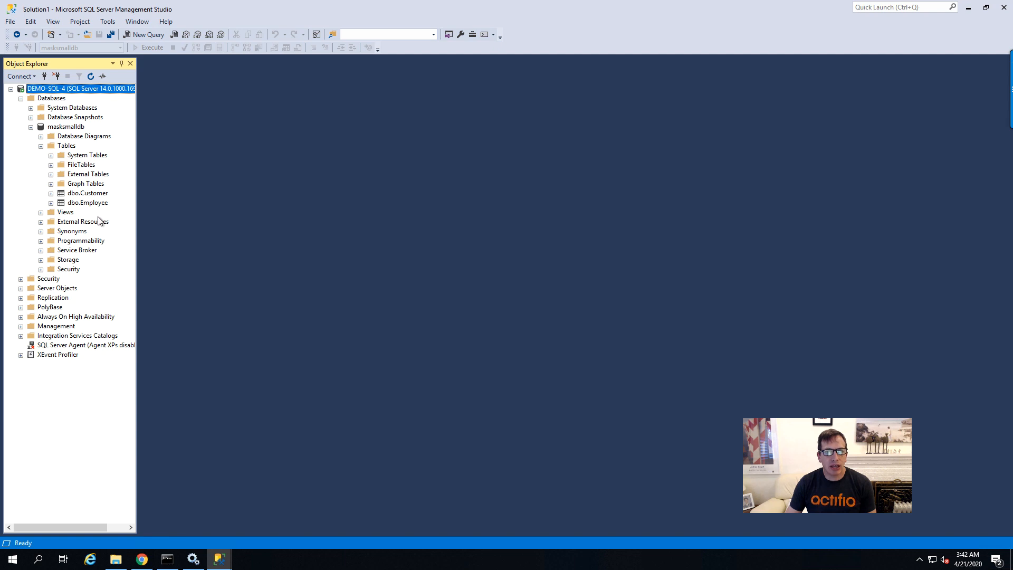
left_click(87, 194)
right_click(87, 194)
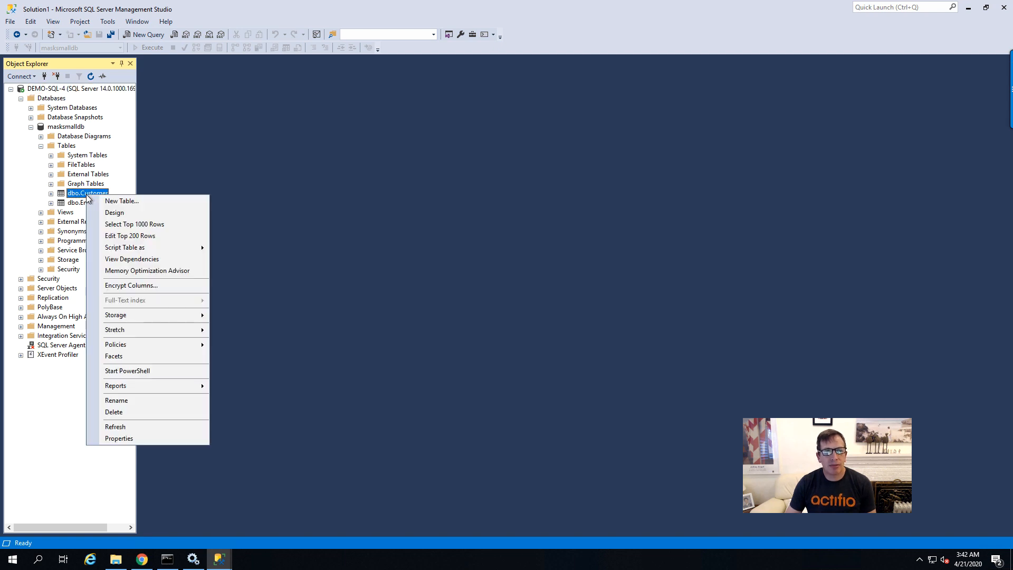
left_click(124, 224)
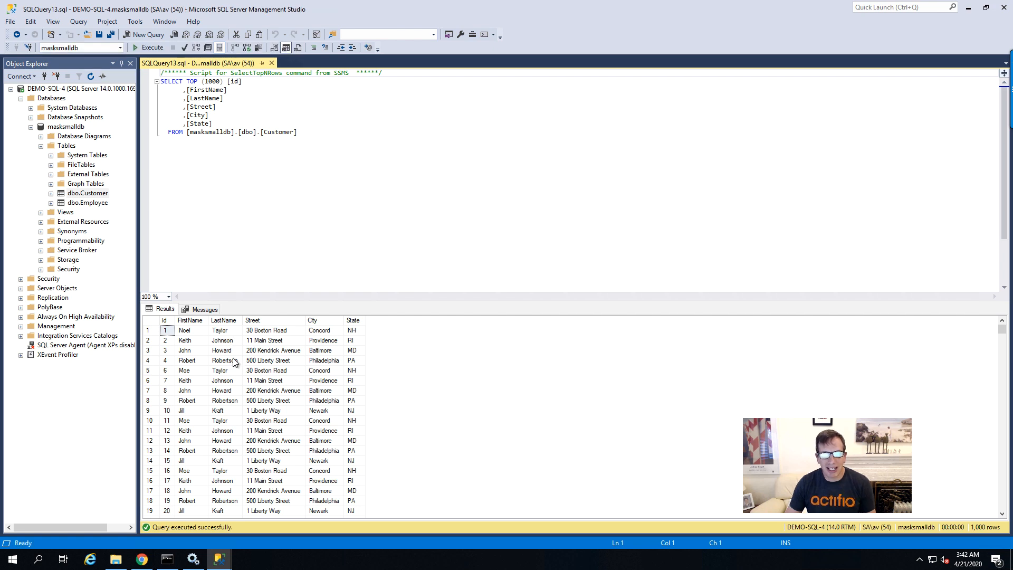
Step: Inspect the devlogin login's user mapping and masksmalldb role membership under the server's security logins, and close its properties without changes
left_click(21, 279)
left_click(31, 289)
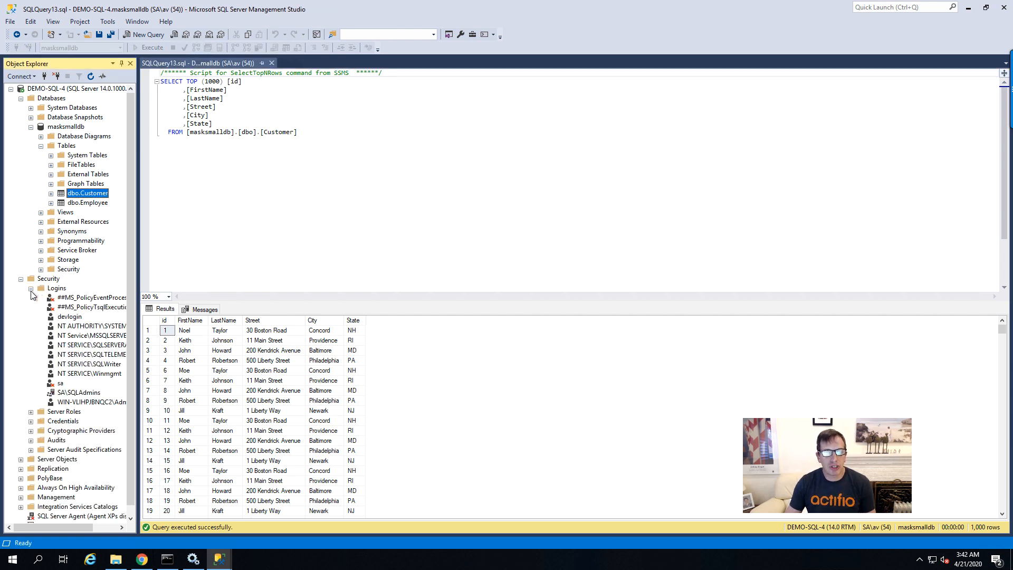
right_click(78, 317)
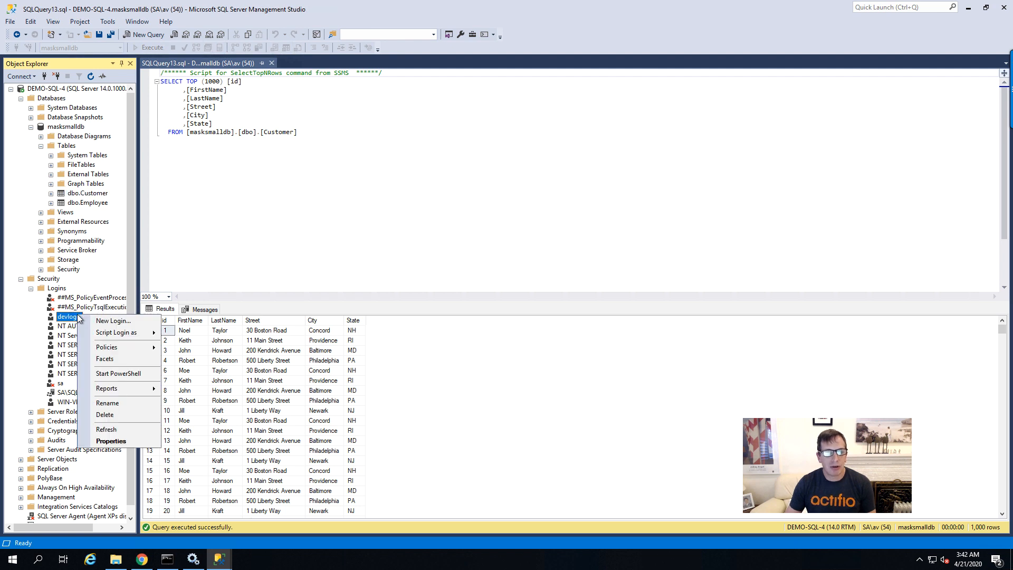
left_click(134, 441)
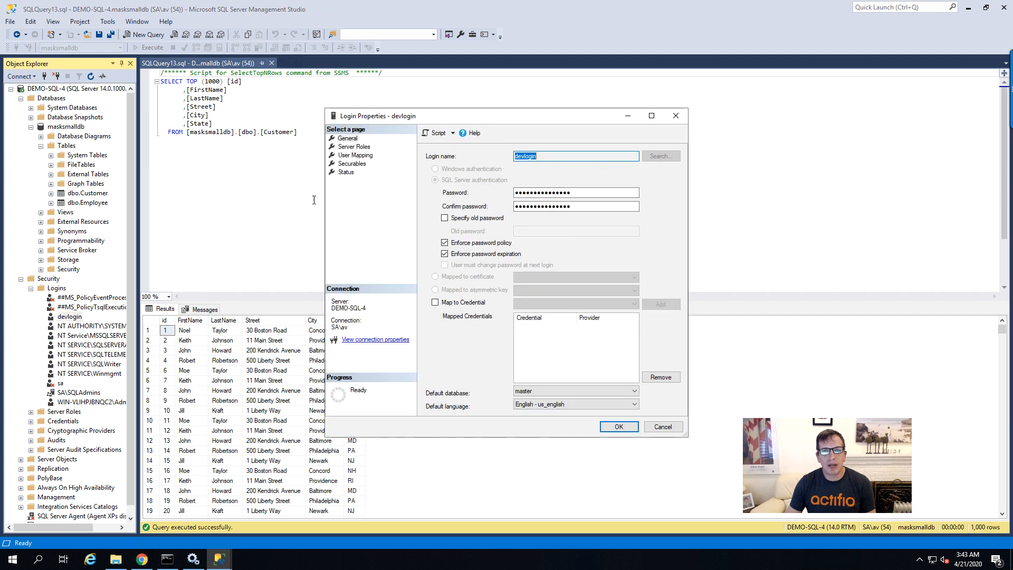
left_click(367, 155)
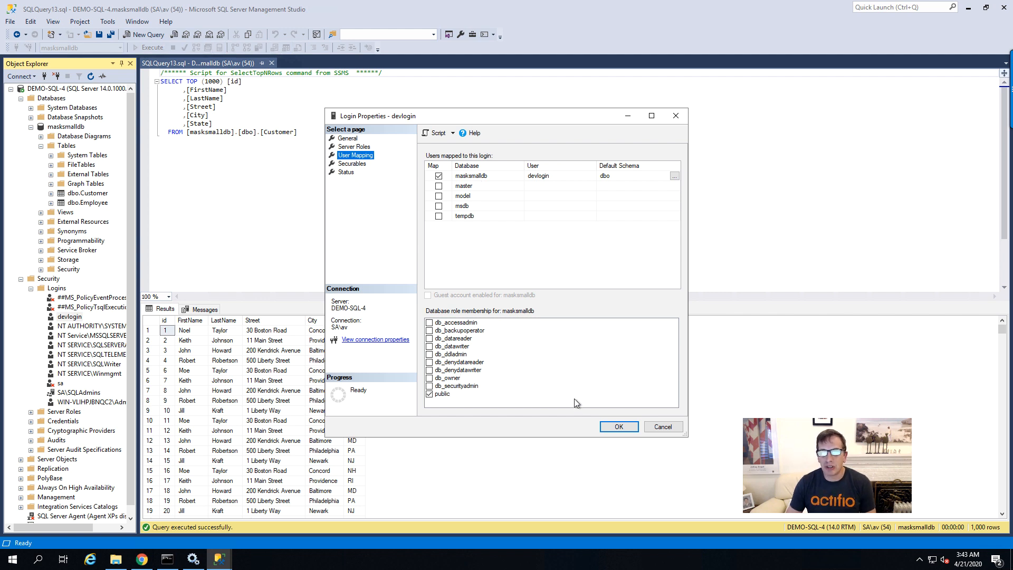
left_click(674, 429)
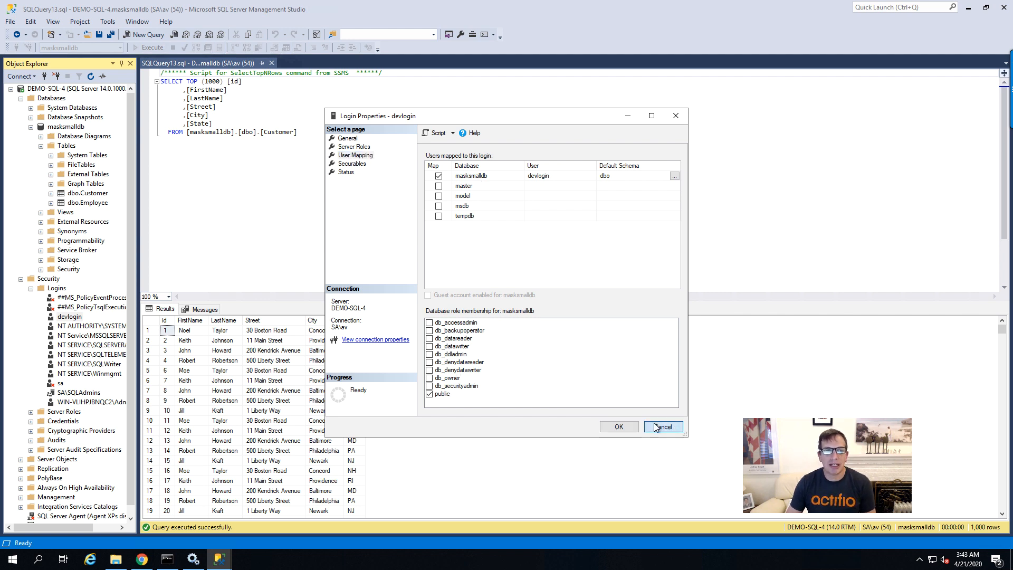
Step: Disconnect from the server, close the query, and reconnect to DEMO-SQL-4 with SQL Server Authentication as devlogin, entering the login password
left_click(55, 77)
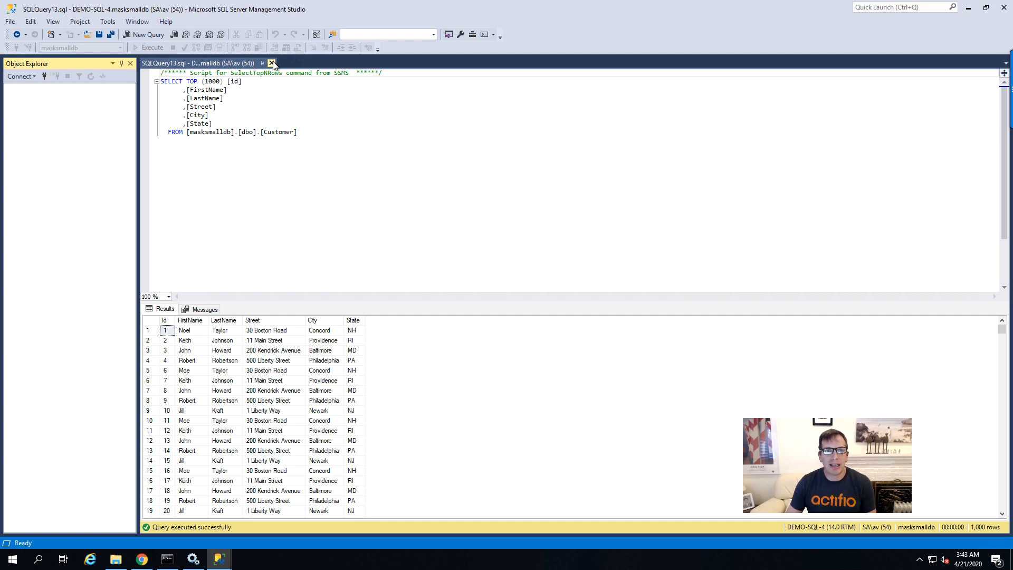
left_click(272, 63)
left_click(45, 77)
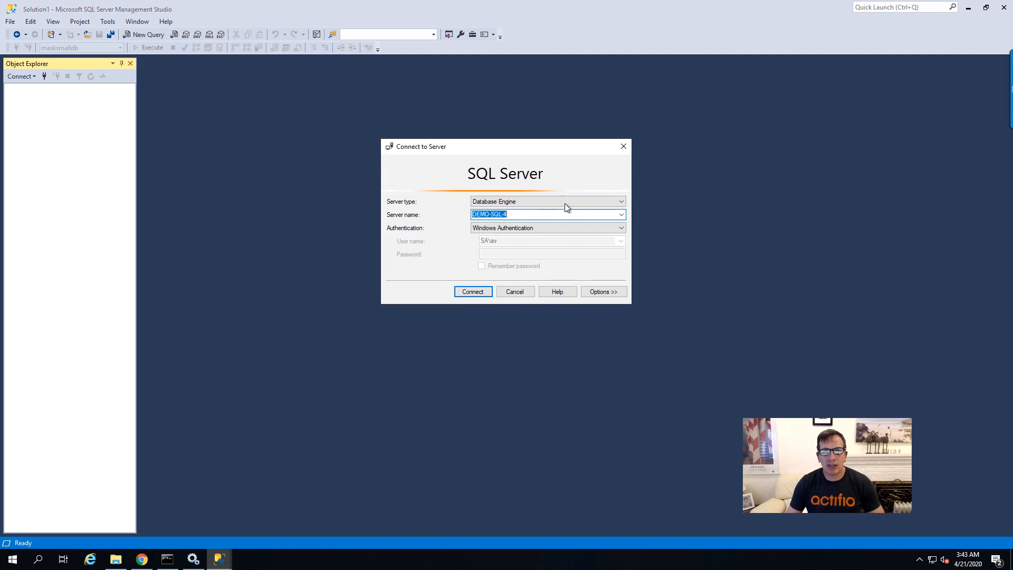
left_click(618, 227)
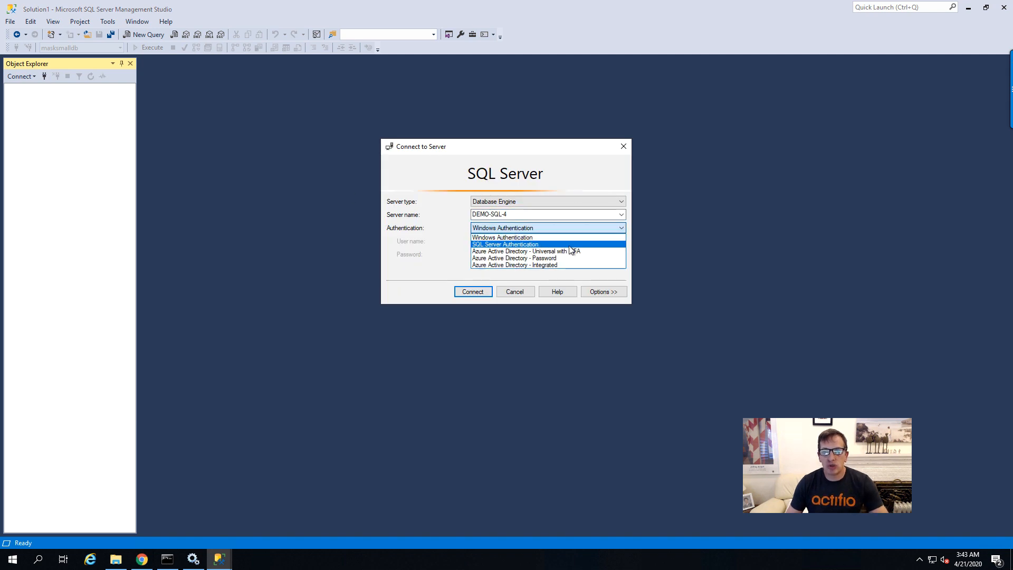
left_click(562, 246)
left_click(511, 253)
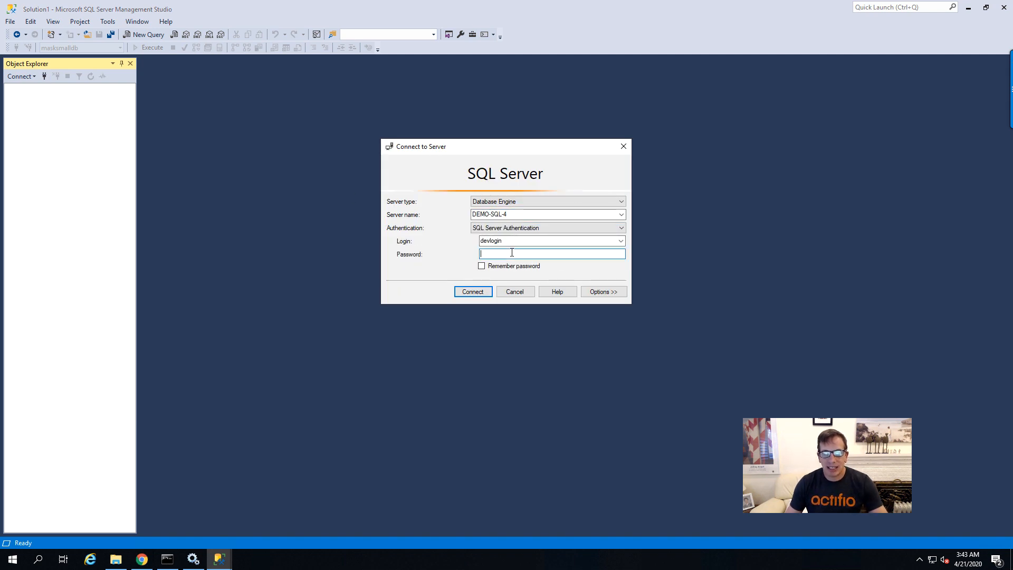
type("****")
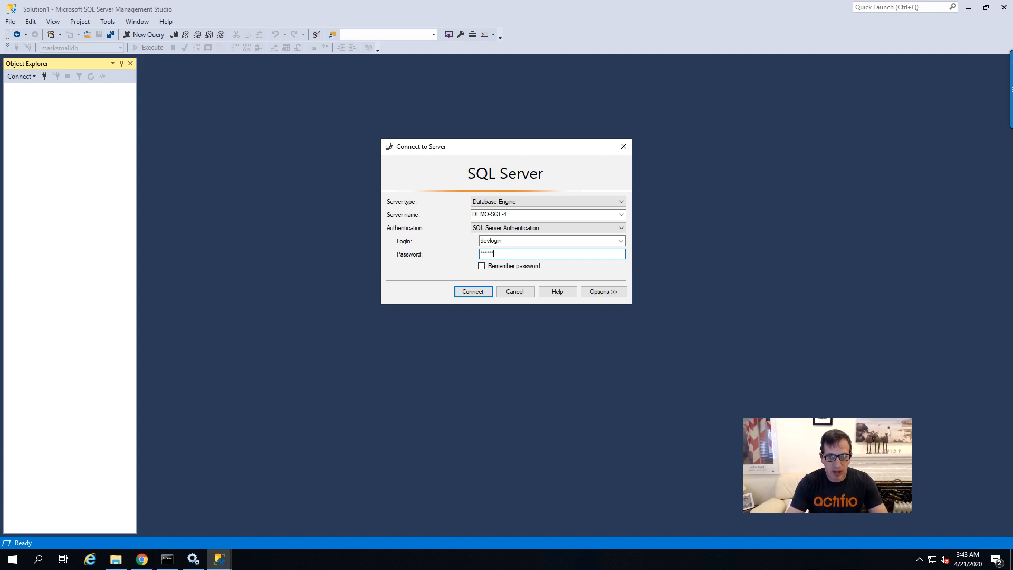
key("Return")
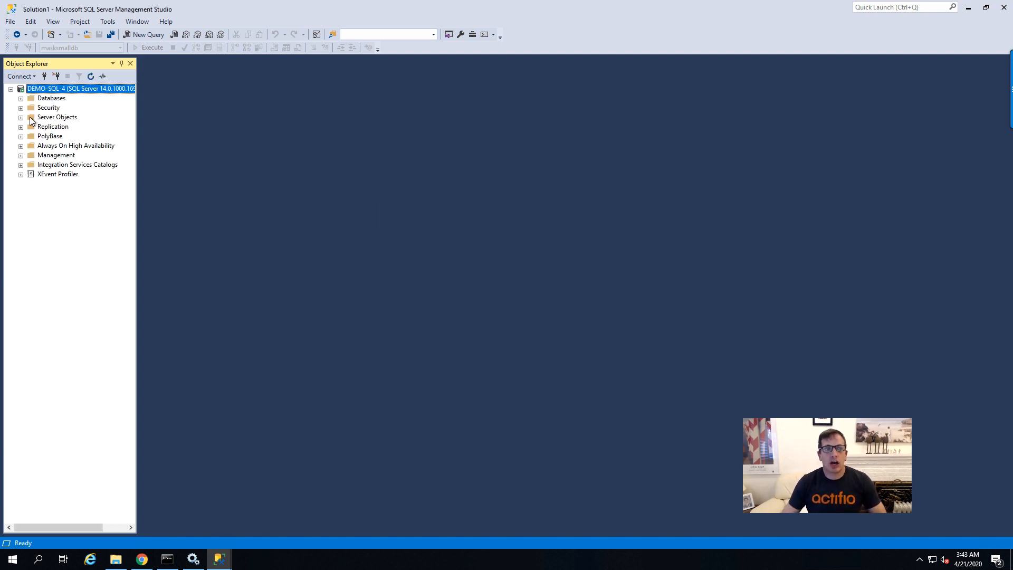
Step: As devlogin, query the top 1000 rows of masksmalldb's dbo.Customer table
left_click(21, 98)
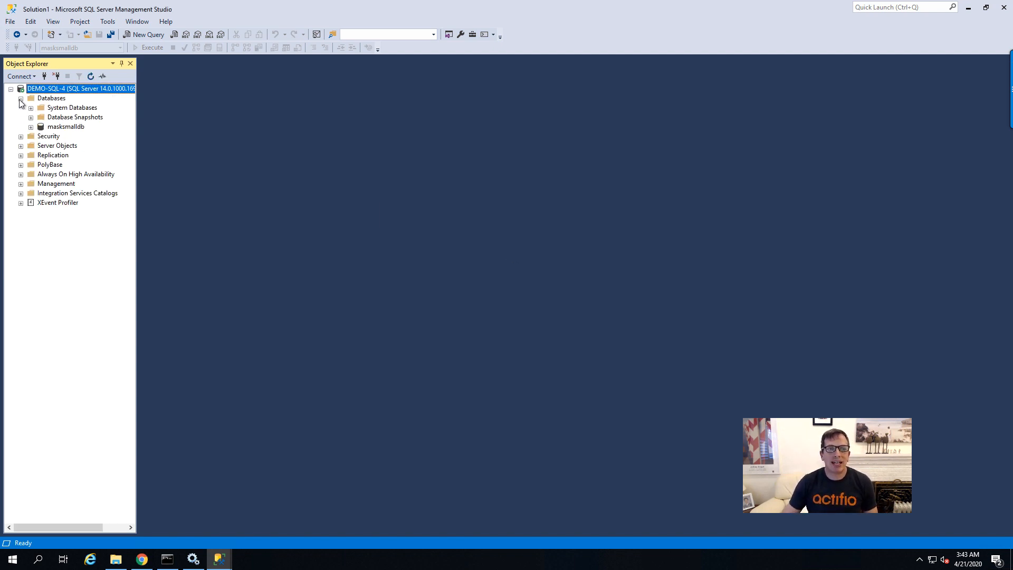
left_click(31, 127)
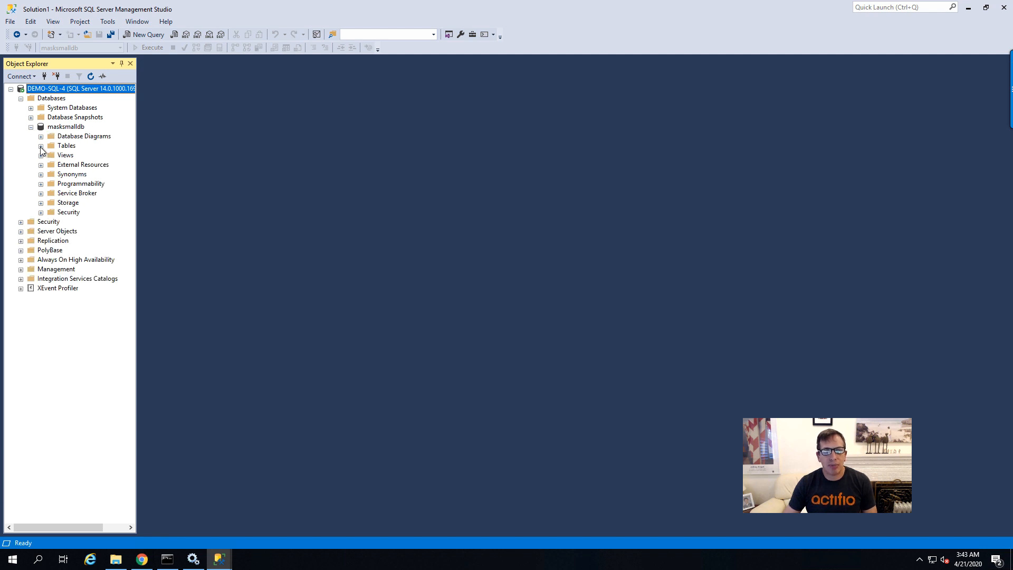
left_click(40, 146)
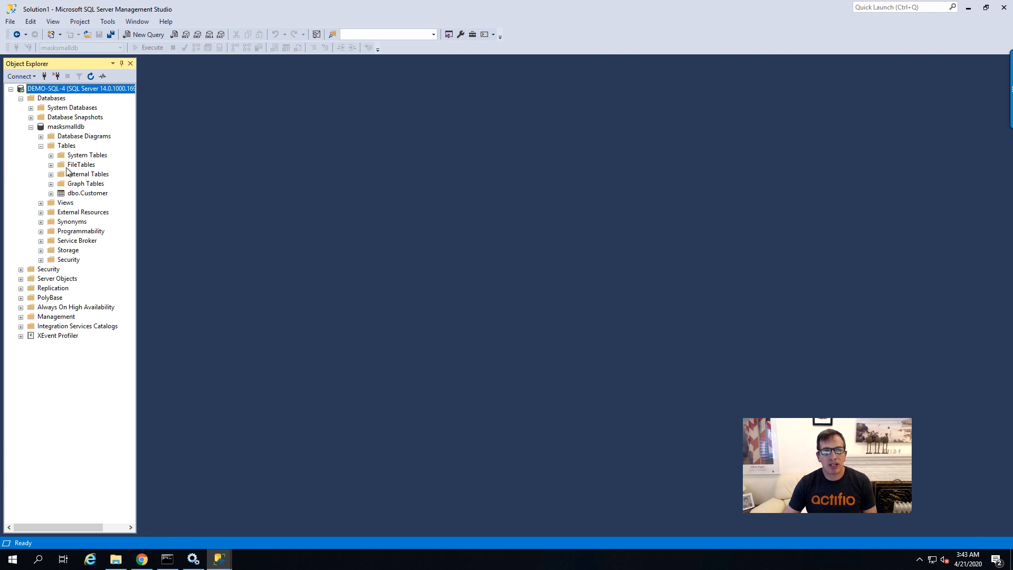
left_click(86, 193)
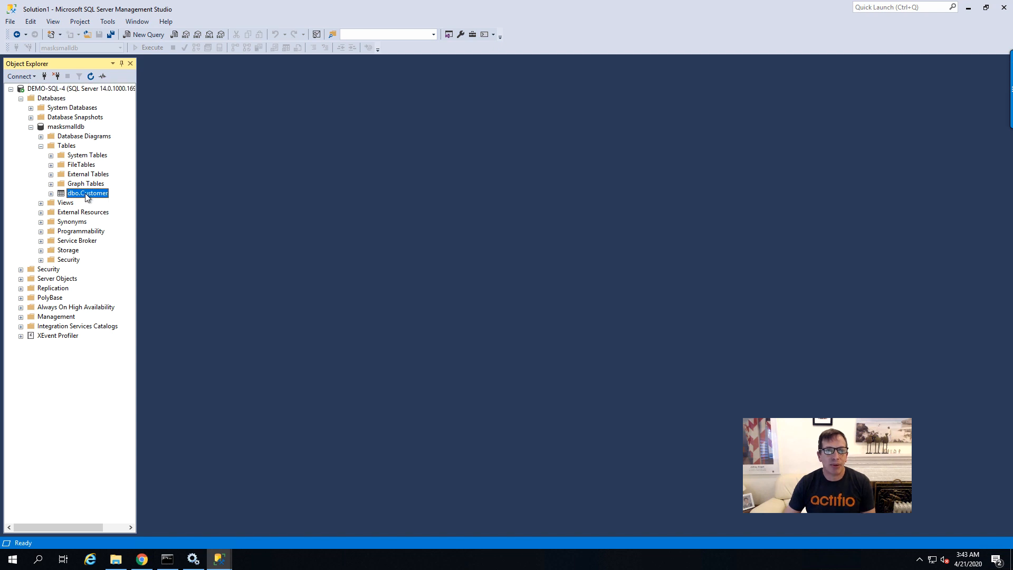
right_click(86, 195)
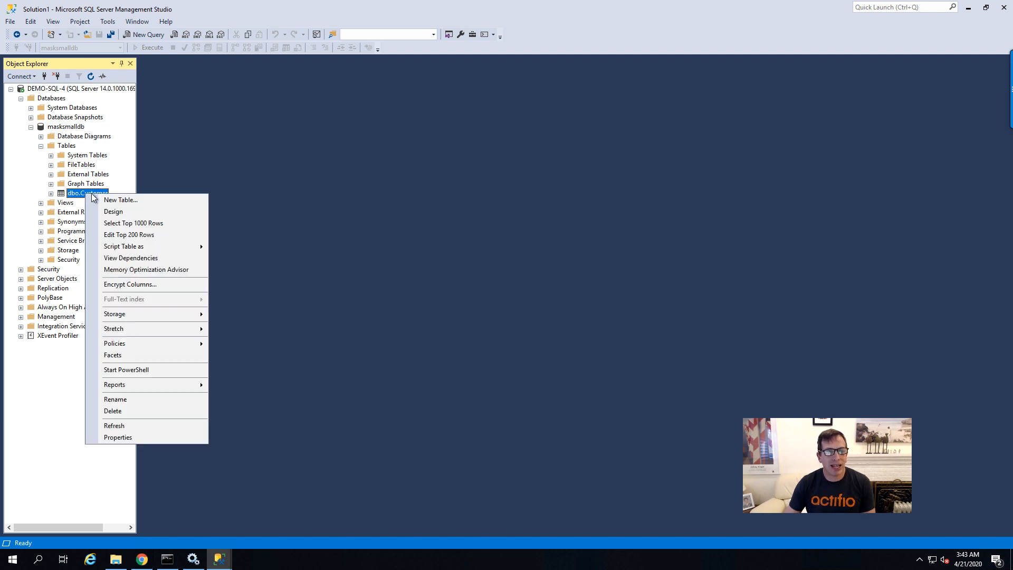
left_click(119, 223)
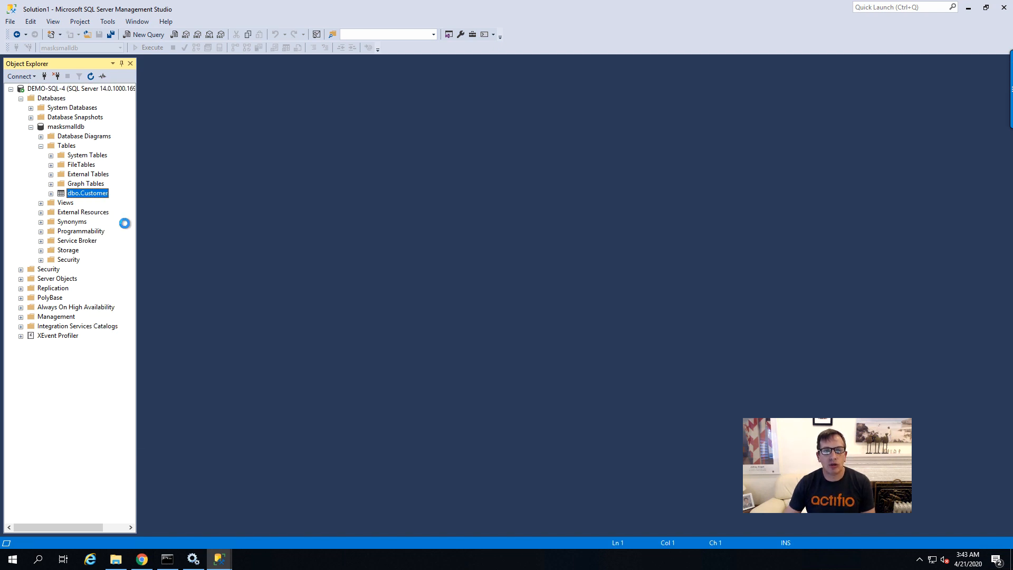